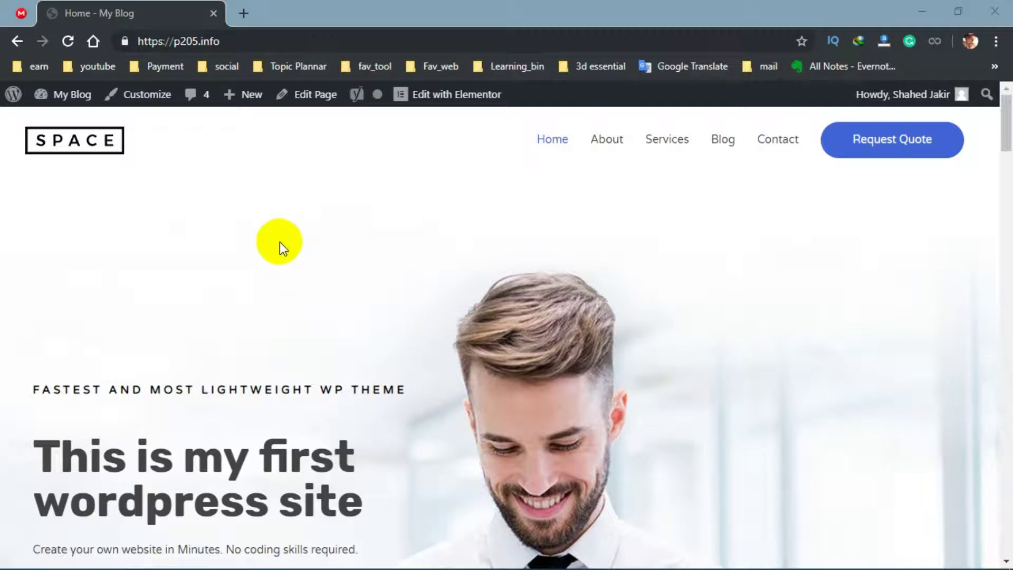
- Open the site customizer's menu settings and delete the existing Top Nav menu
left_click(153, 95)
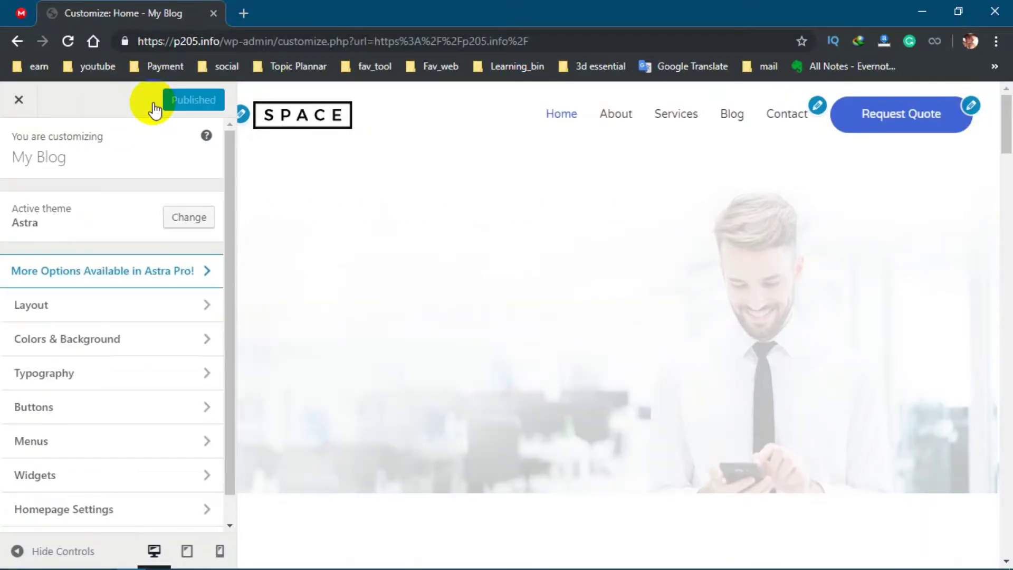
left_click(121, 448)
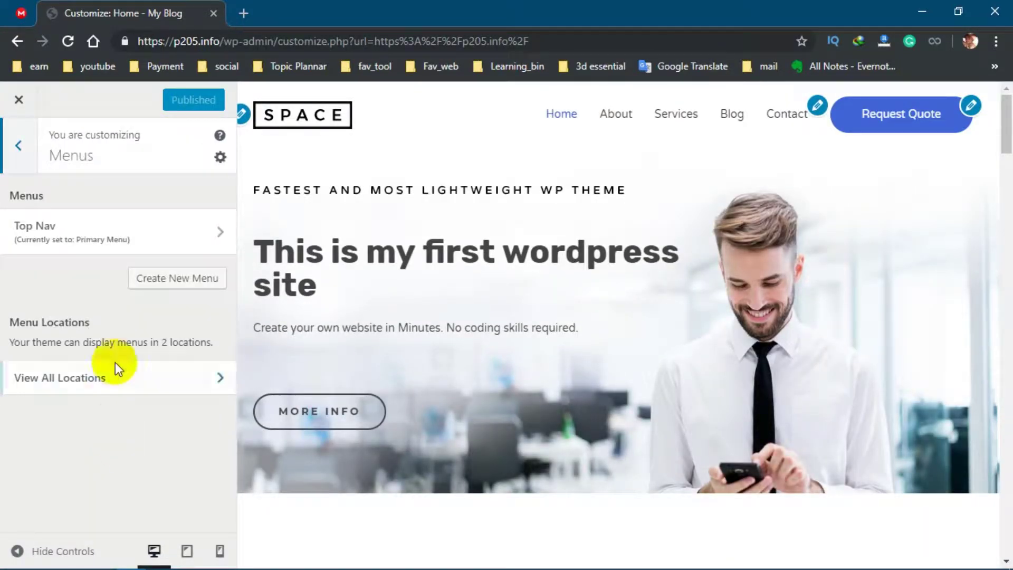
left_click(104, 241)
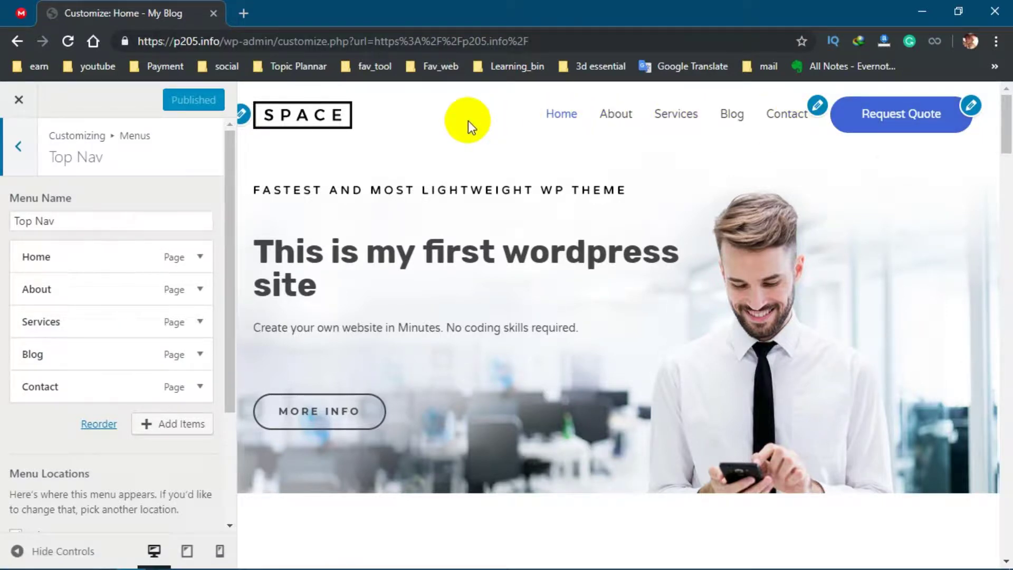
scroll(136, 338, "down", 2)
scroll(135, 338, "down", 1)
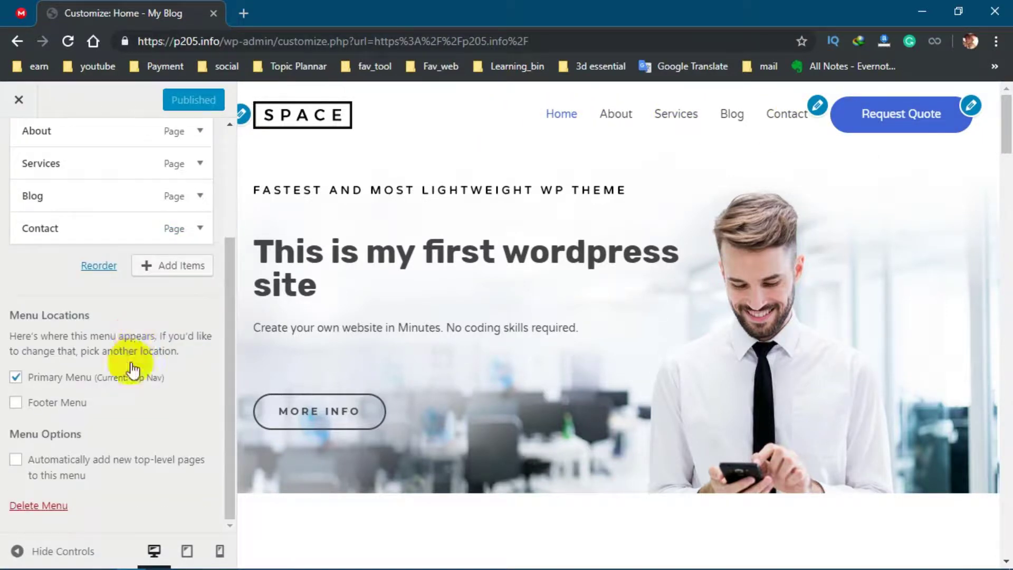
left_click(53, 506)
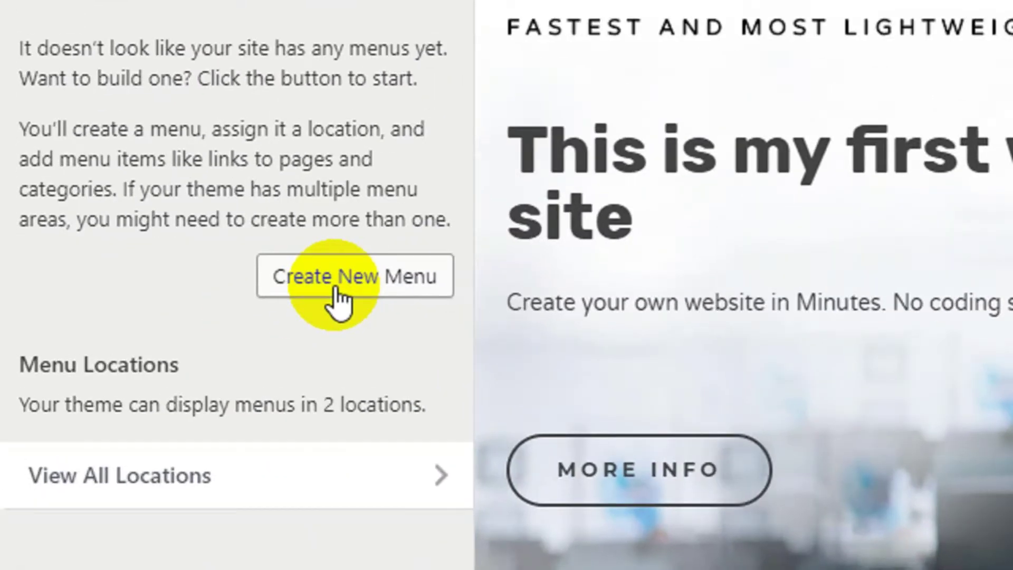
- Create a new menu named Main Menu and assign it to the Primary Menu location
left_click(338, 295)
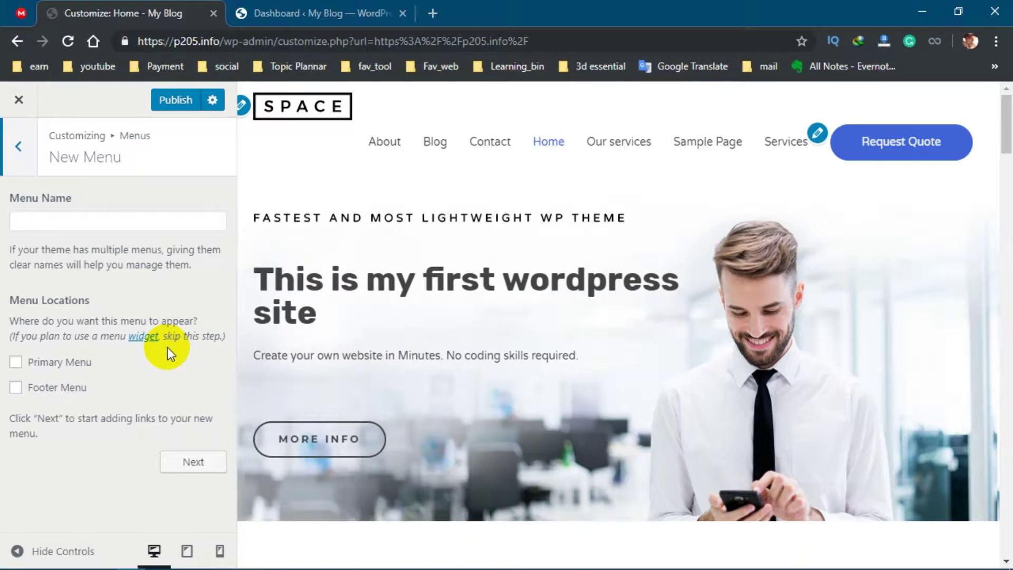
left_click(79, 218)
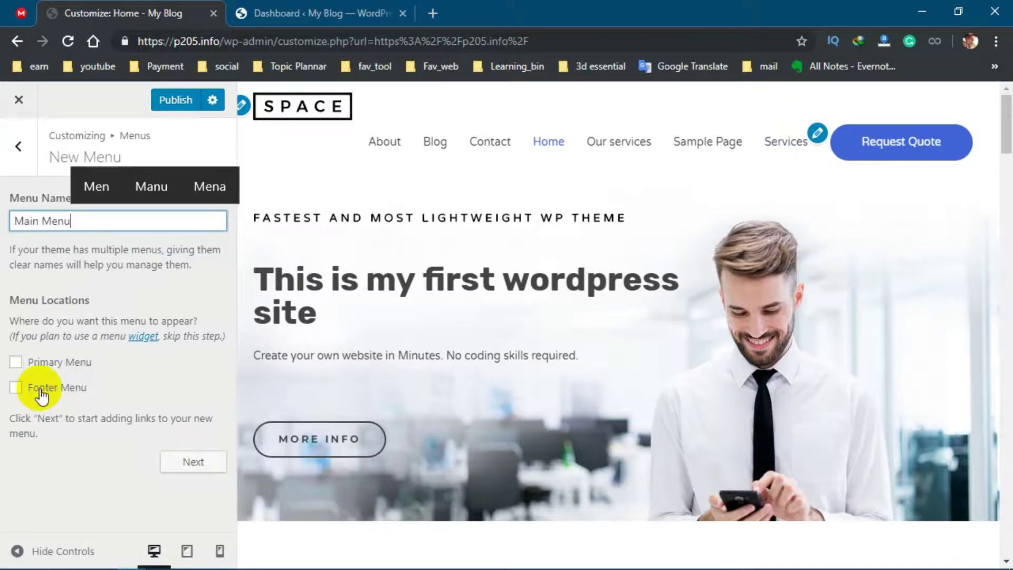
scroll(493, 420, "down", 15)
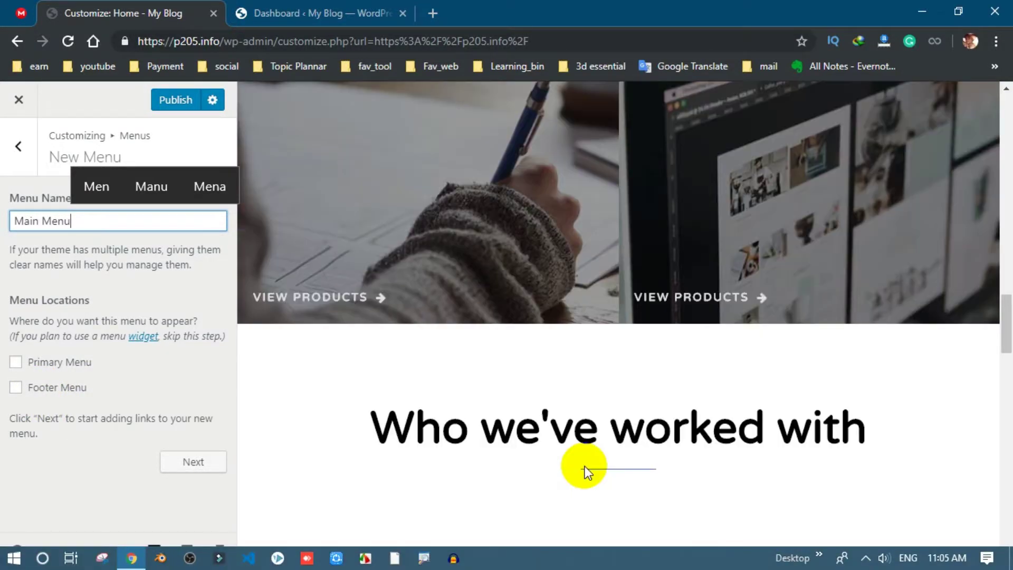
scroll(523, 435, "up", 15)
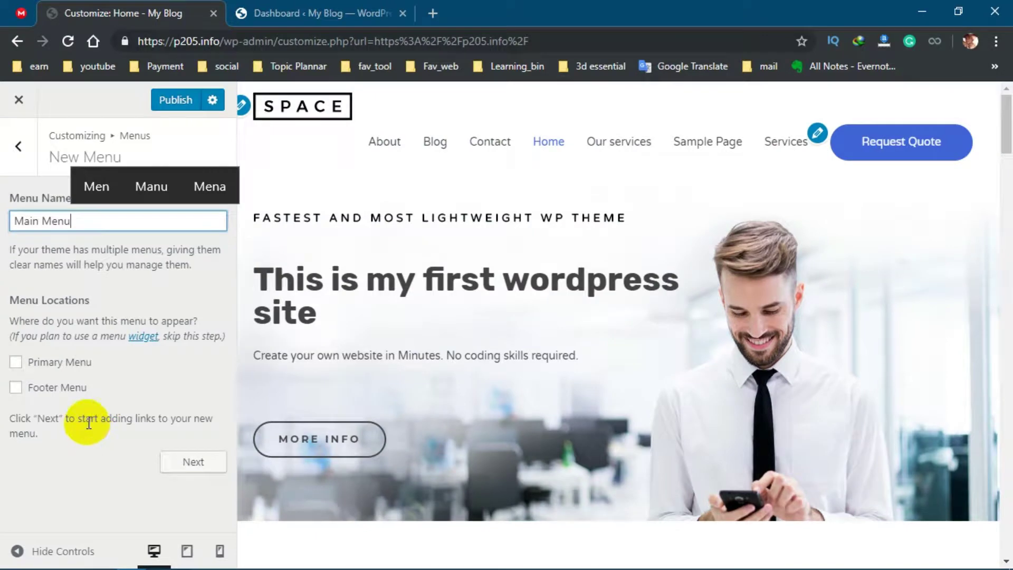
left_click(15, 365)
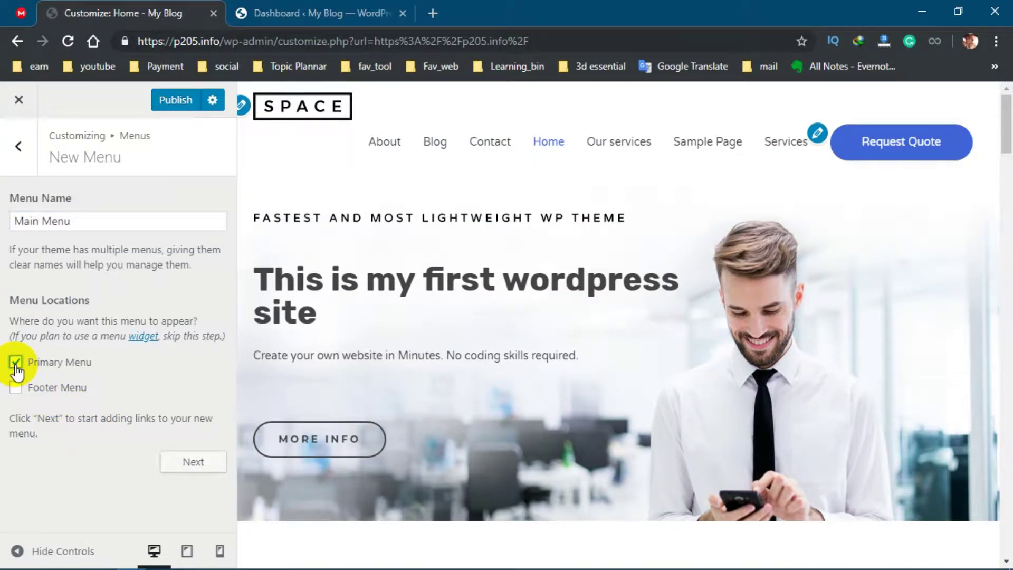
left_click(194, 462)
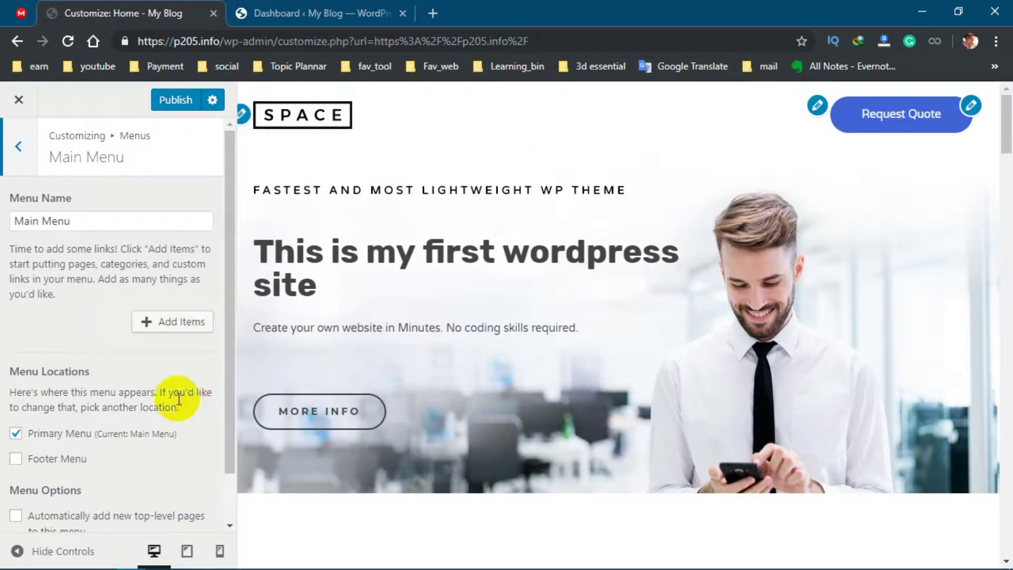
- Open the list of items that can be added to Main Menu and look through its available pages
left_click(151, 330)
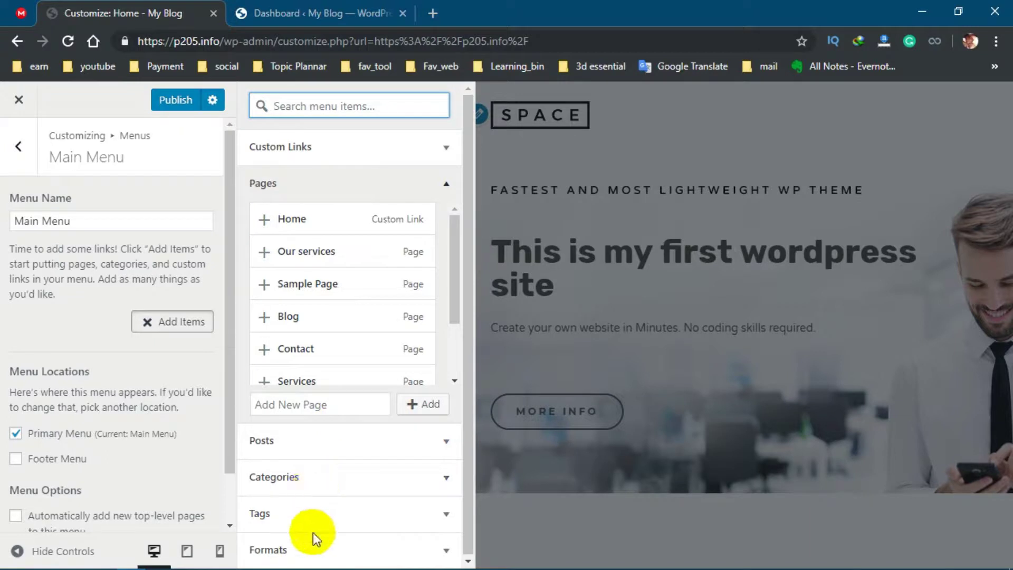
scroll(321, 343, "down", 3)
scroll(351, 350, "up", 3)
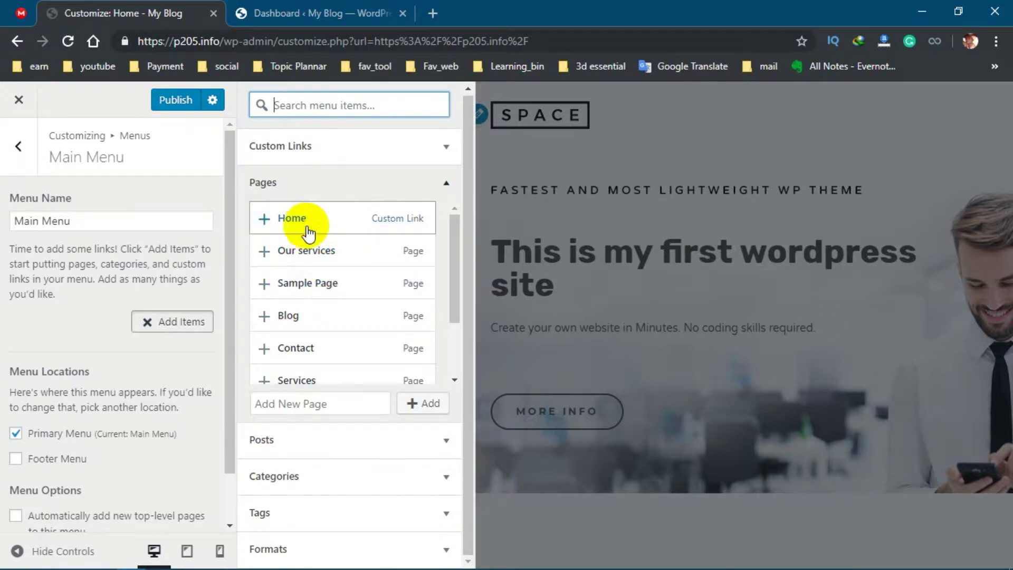
scroll(325, 291, "down", 1)
scroll(325, 290, "down", 1)
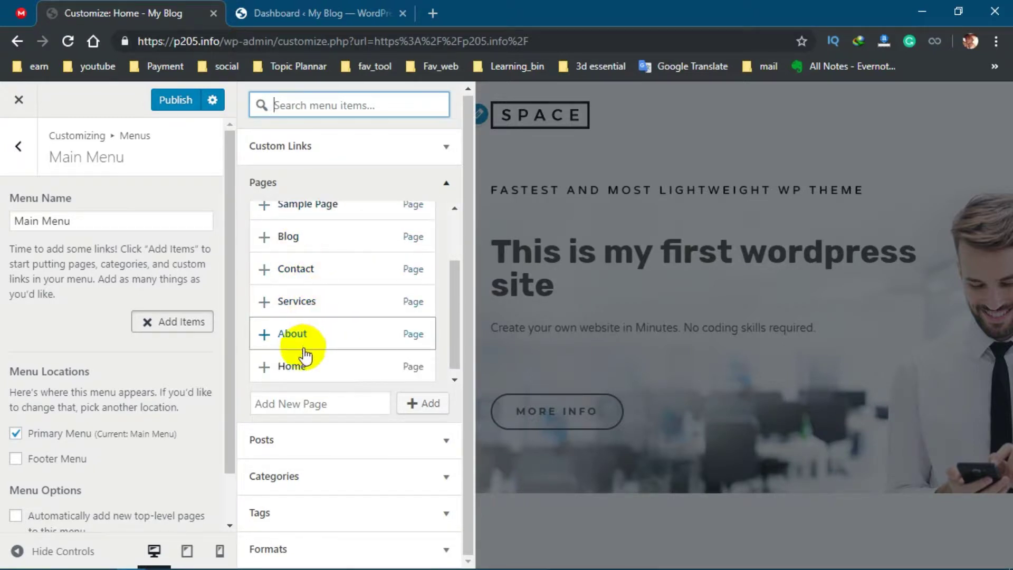
scroll(303, 338, "up", 2)
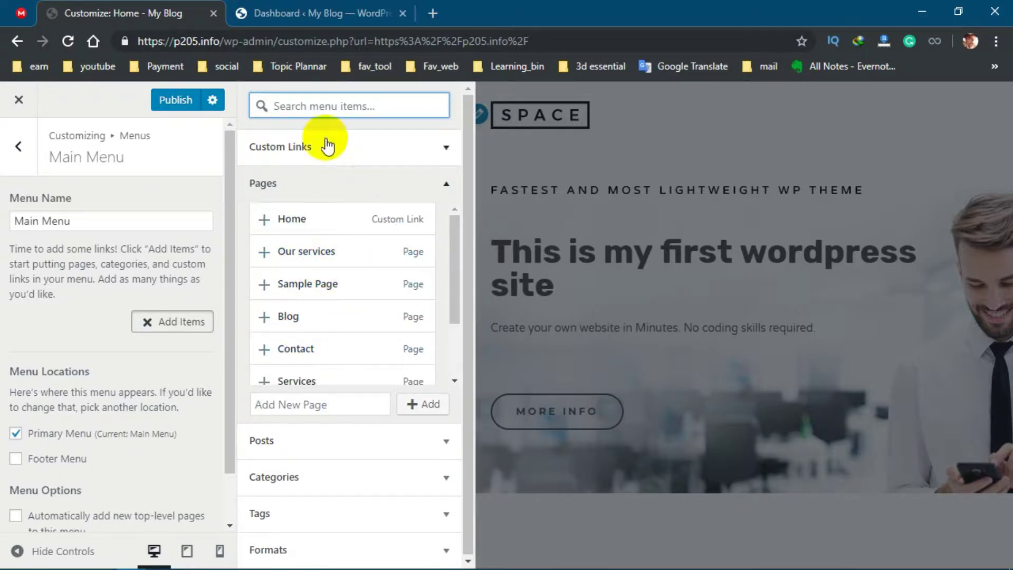
- Review the site's full page list in the WordPress dashboard, and return to the customizer
left_click(310, 13)
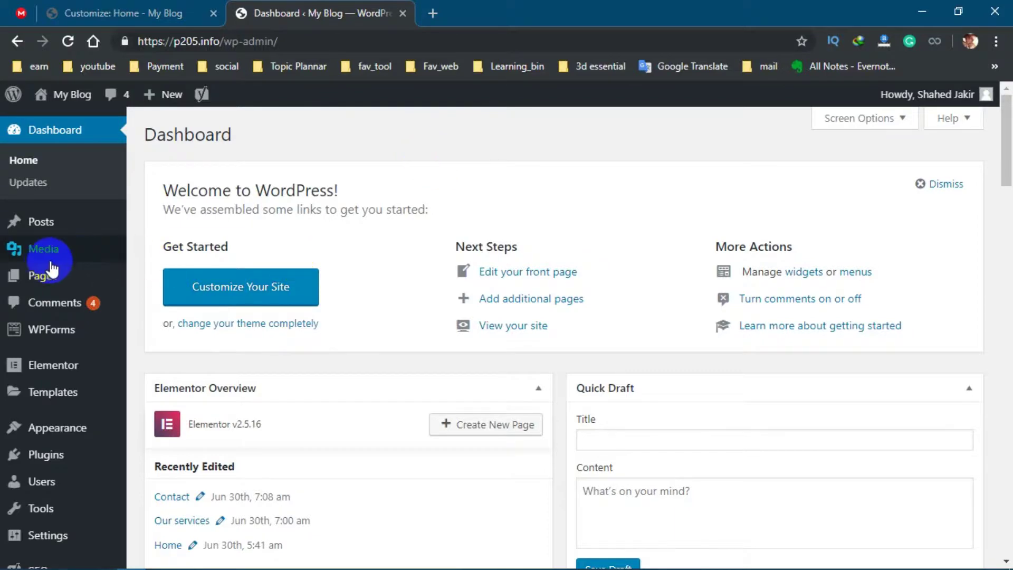
left_click(51, 285)
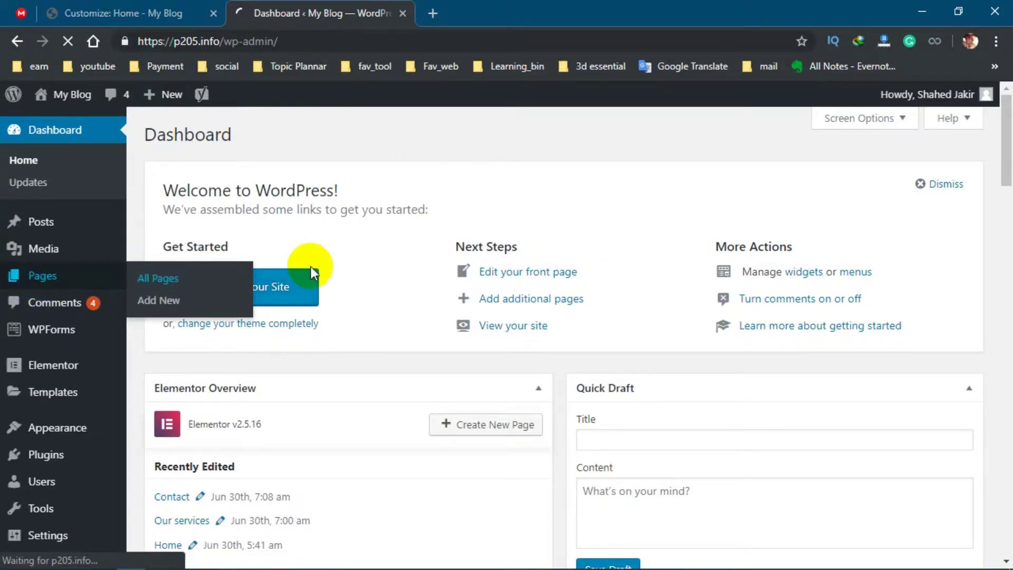
scroll(233, 334, "down", 4)
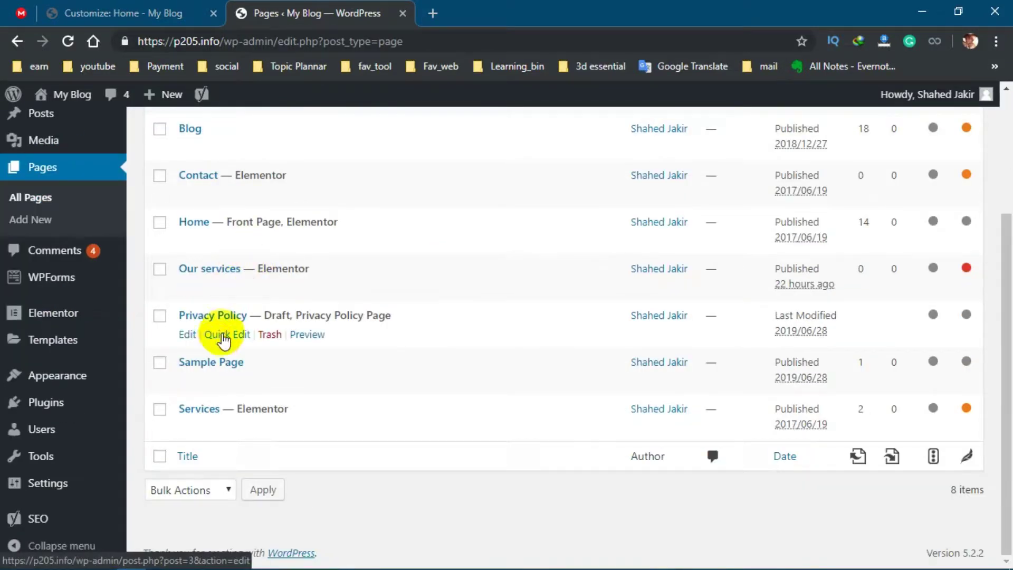
scroll(210, 214, "up", 5)
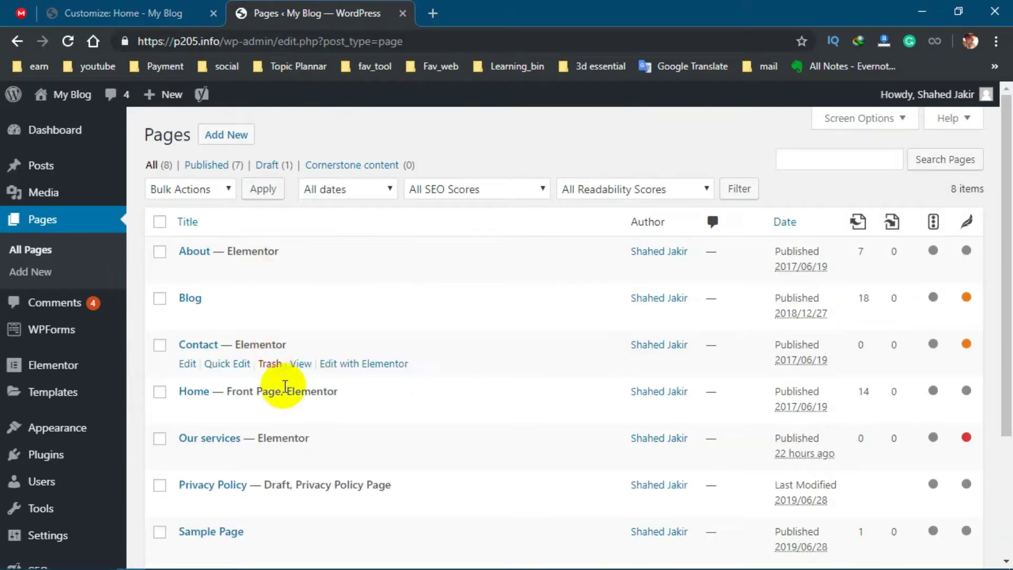
left_click(159, 16)
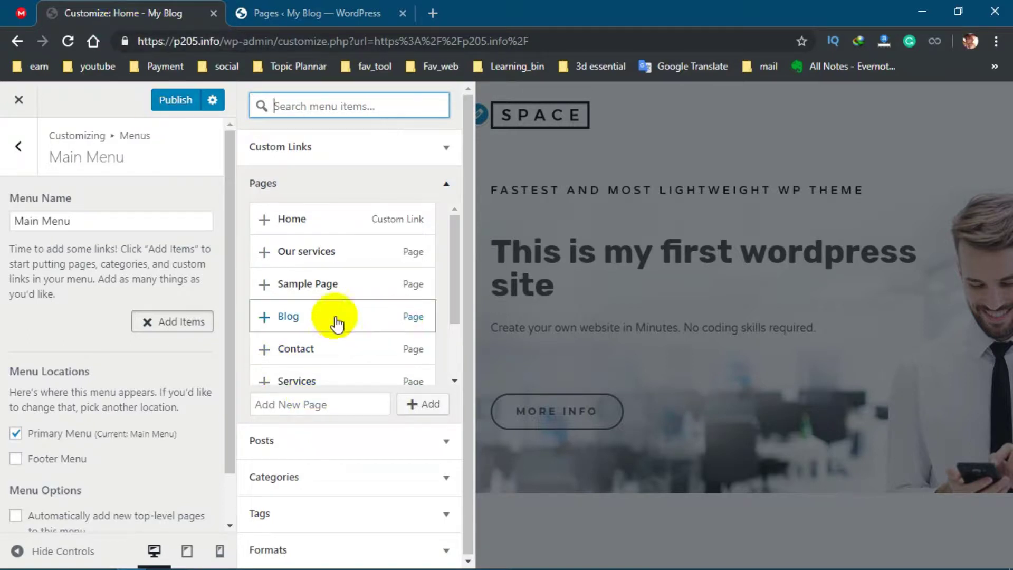
- Add the Home custom link, the Our services, Blog, Contact and About pages, and the Wordpress category to Main Menu
left_click(265, 221)
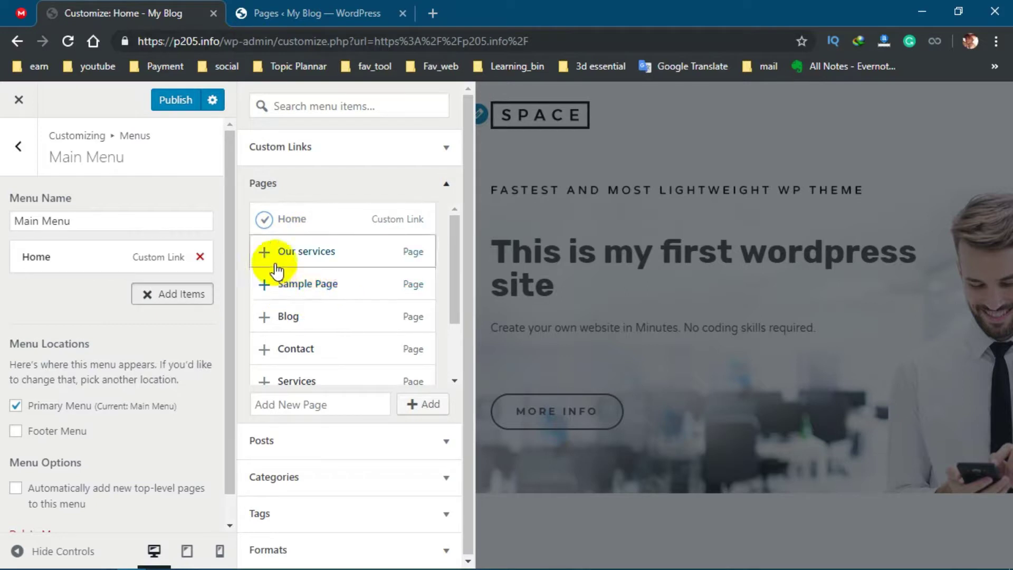
left_click(265, 252)
left_click(265, 317)
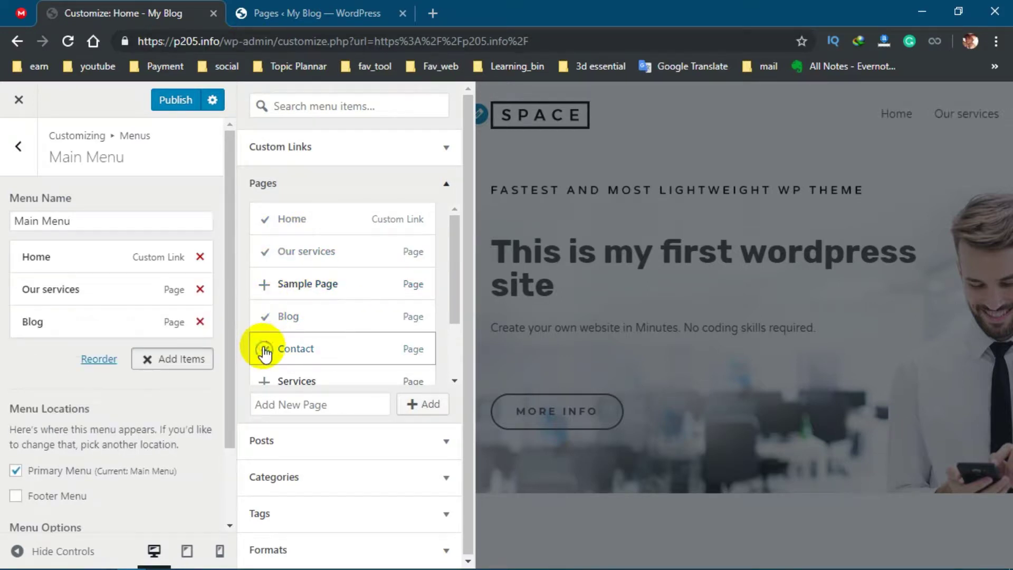
left_click(265, 350)
scroll(269, 338, "down", 2)
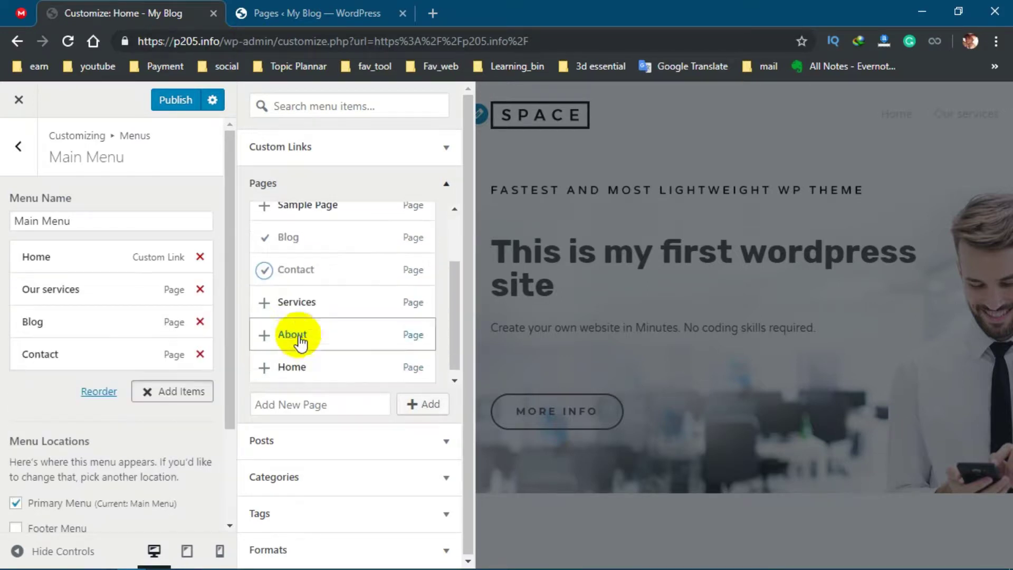
left_click(265, 328)
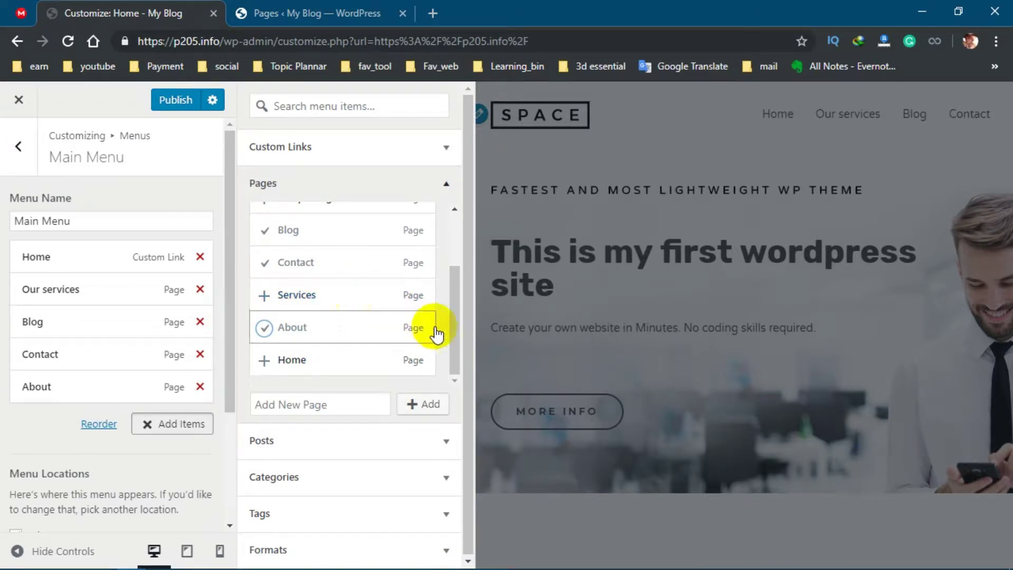
left_click(443, 478)
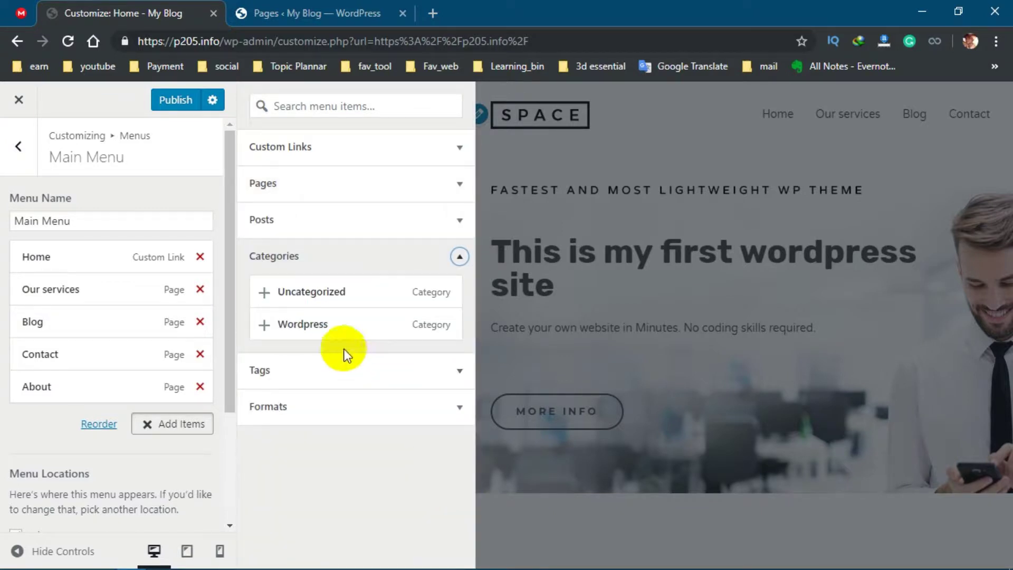
left_click(264, 325)
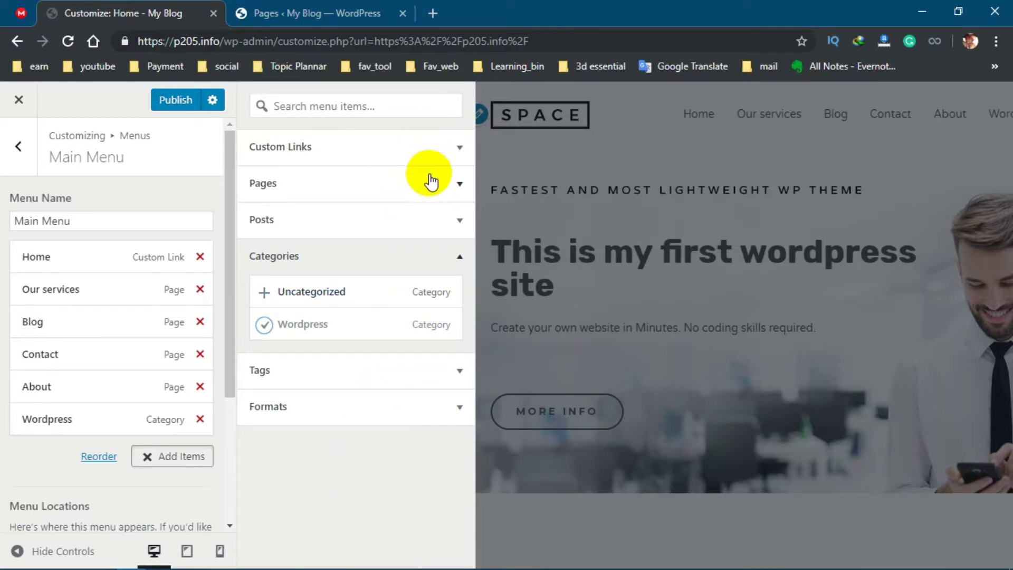
- Create a new page named Gallery as an item of Main Menu and publish the customizer changes
left_click(457, 182)
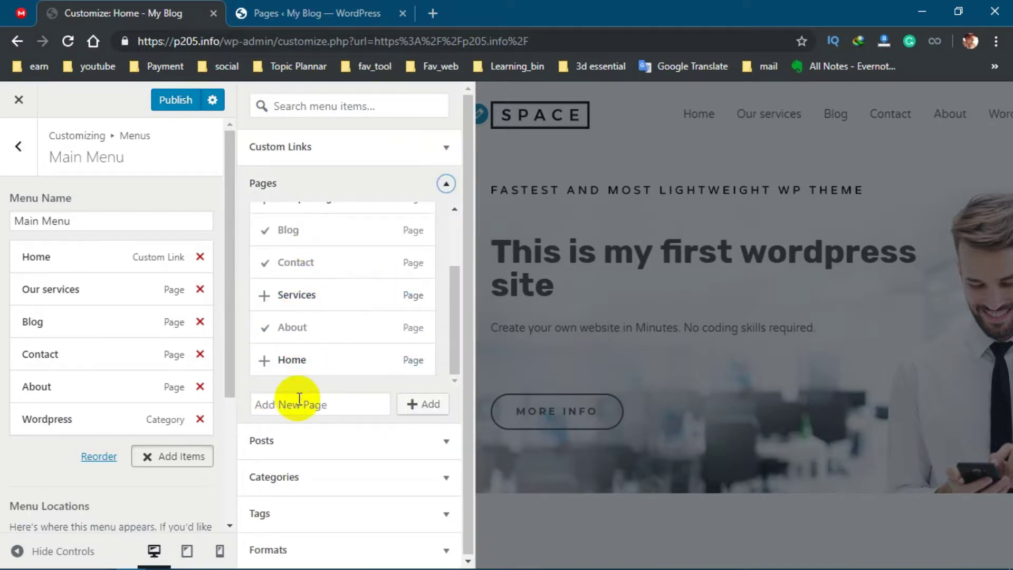
scroll(299, 288, "up", 2)
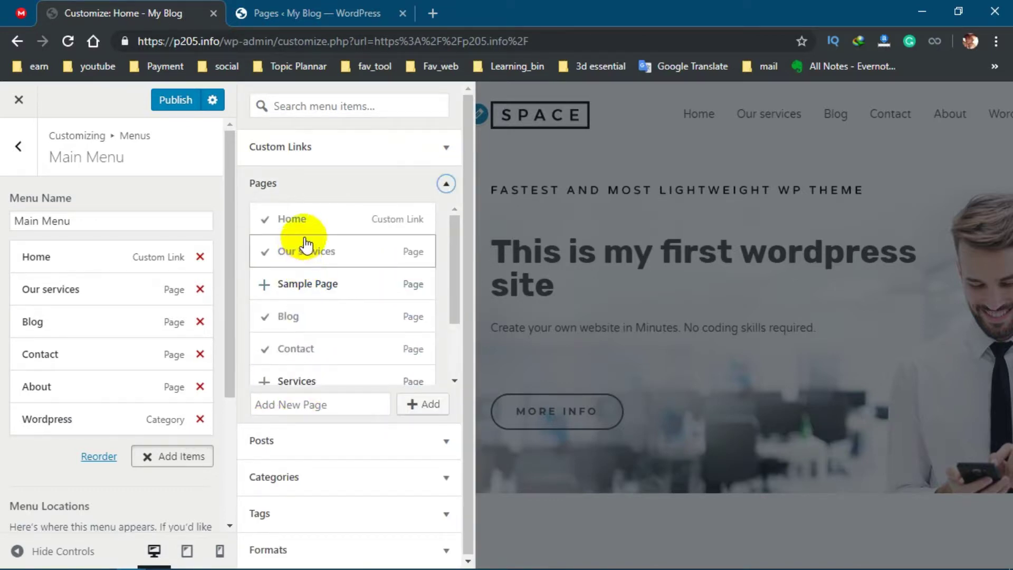
scroll(309, 258, "down", 3)
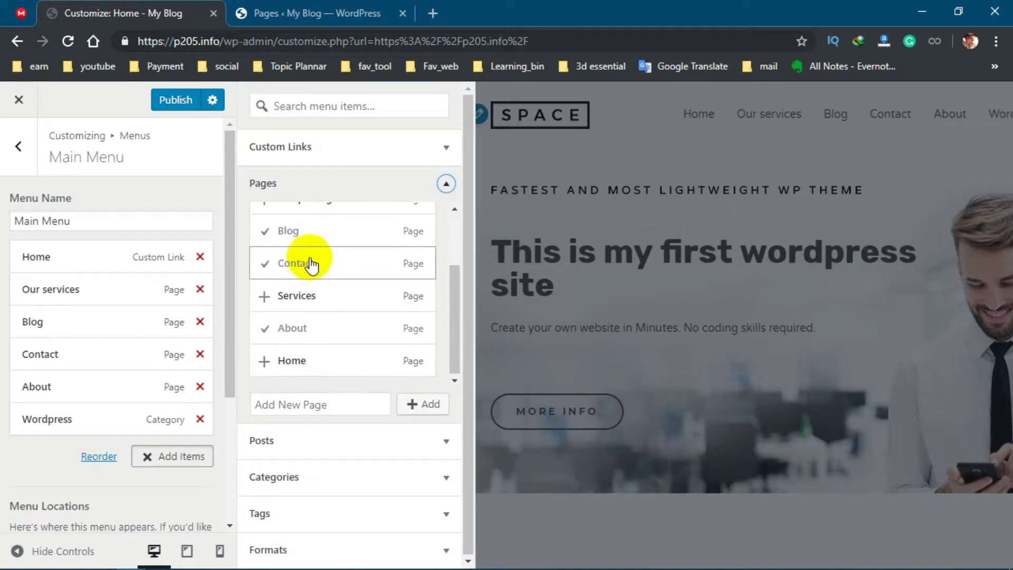
left_click(320, 407)
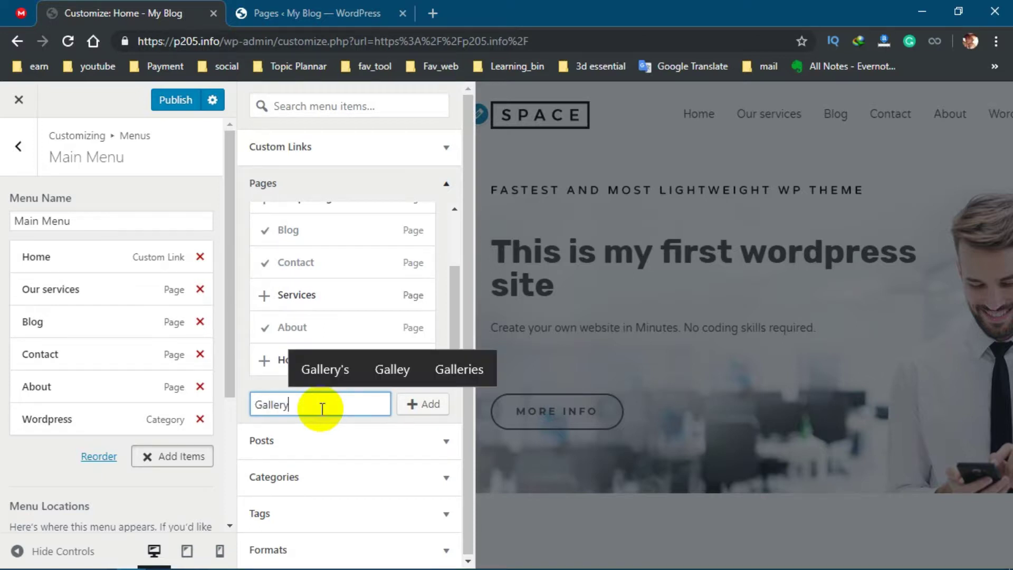
left_click(424, 406)
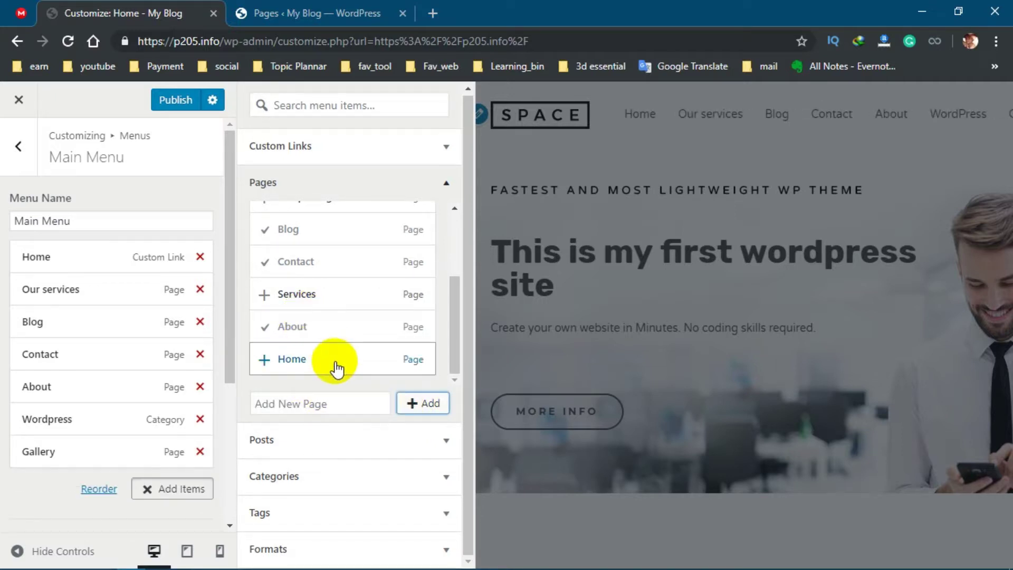
scroll(335, 306, "up", 5)
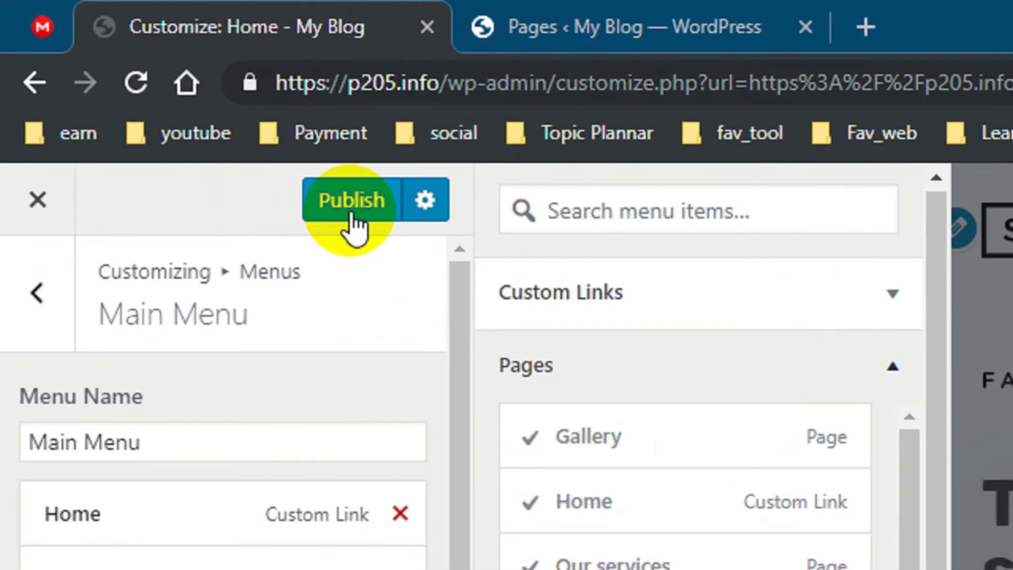
left_click(176, 106)
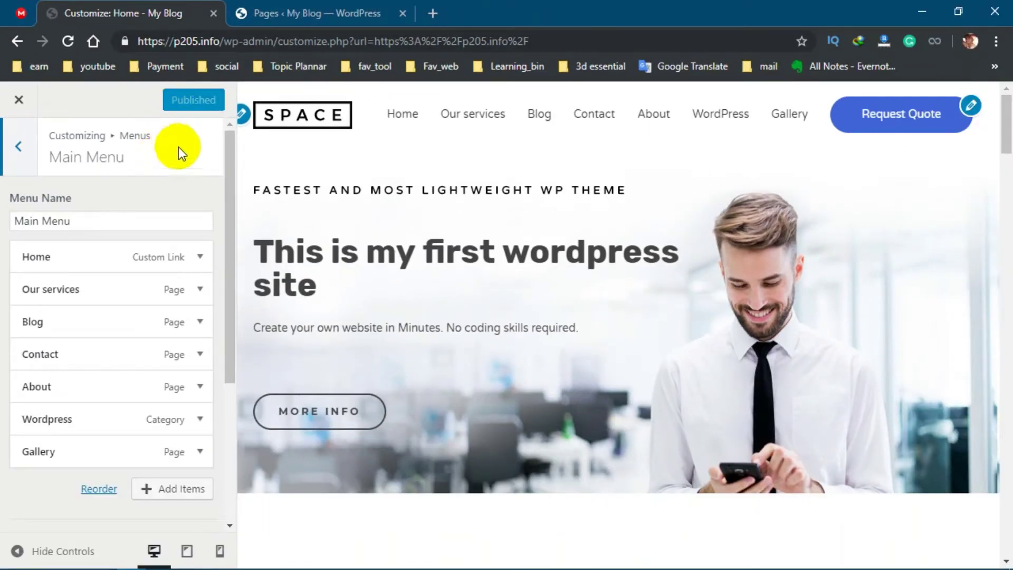
- Reload the dashboard's page list to check for the new Gallery page, and return to the customizer
left_click(305, 13)
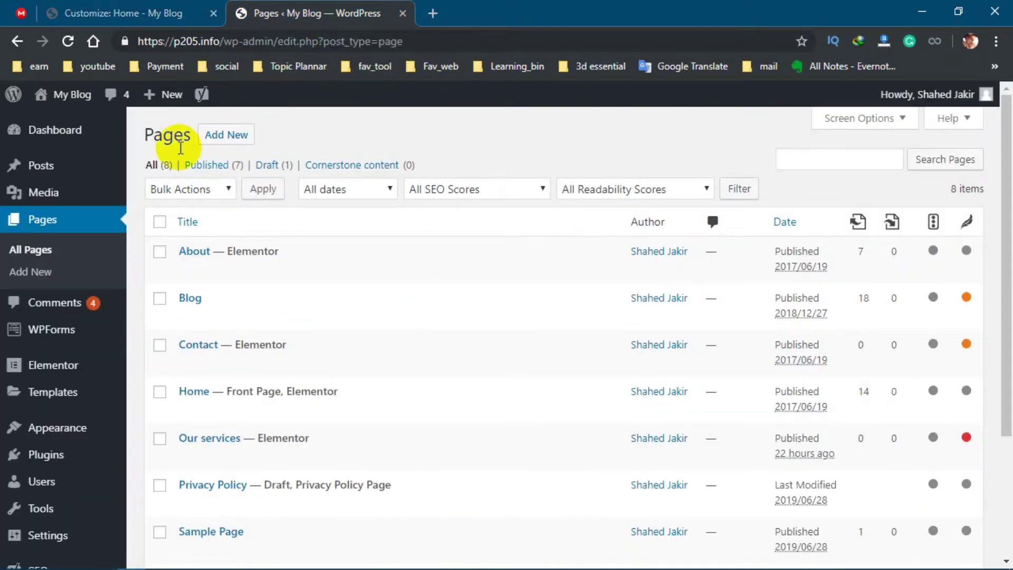
left_click(68, 42)
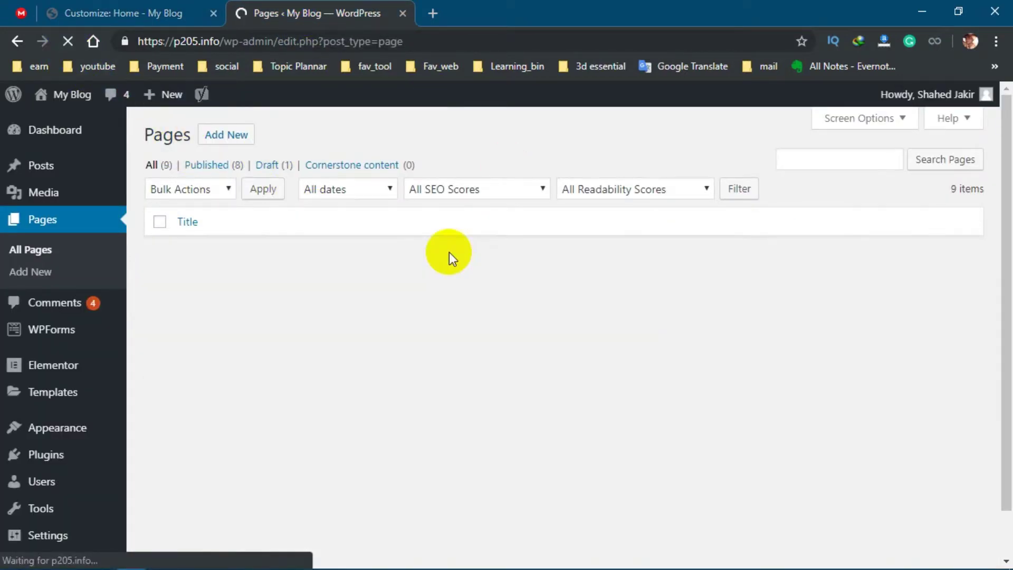
scroll(458, 252, "down", 3)
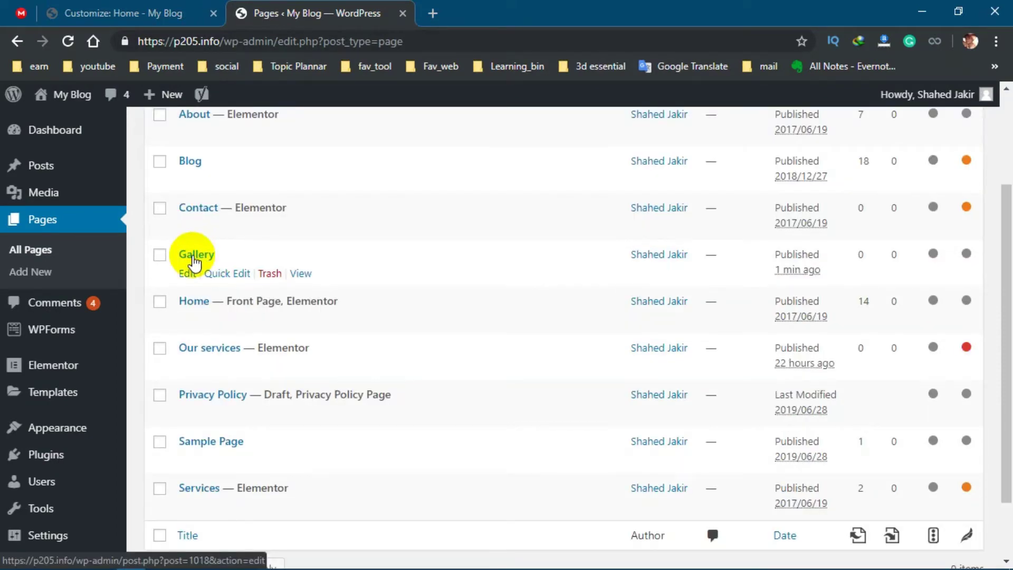
key("ctrl+Page_Up")
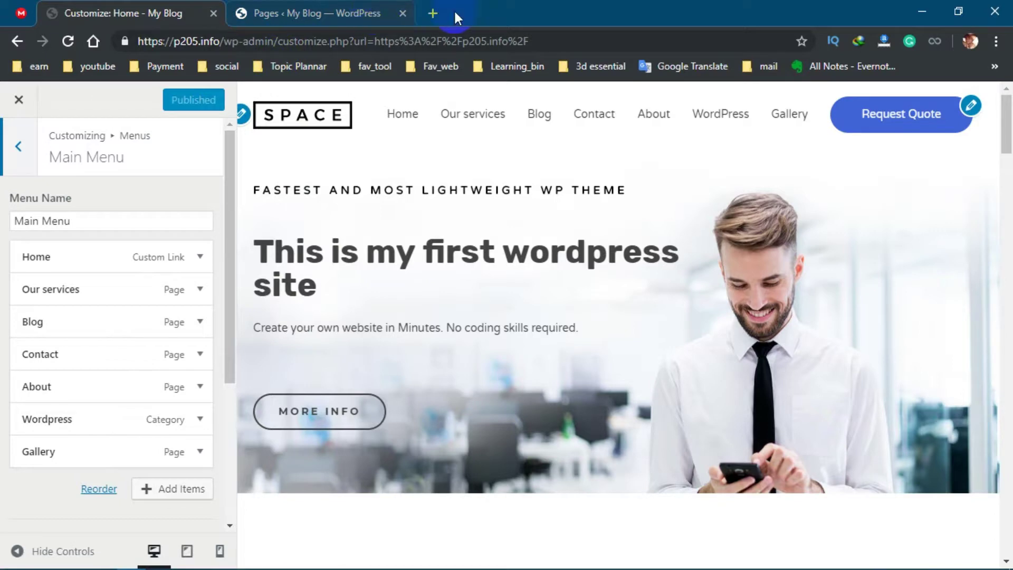
- Open the live site p205.info in a new browser tab to check its navigation menu, and return to the customizer
left_click(433, 14)
type("p205.info")
key("Return")
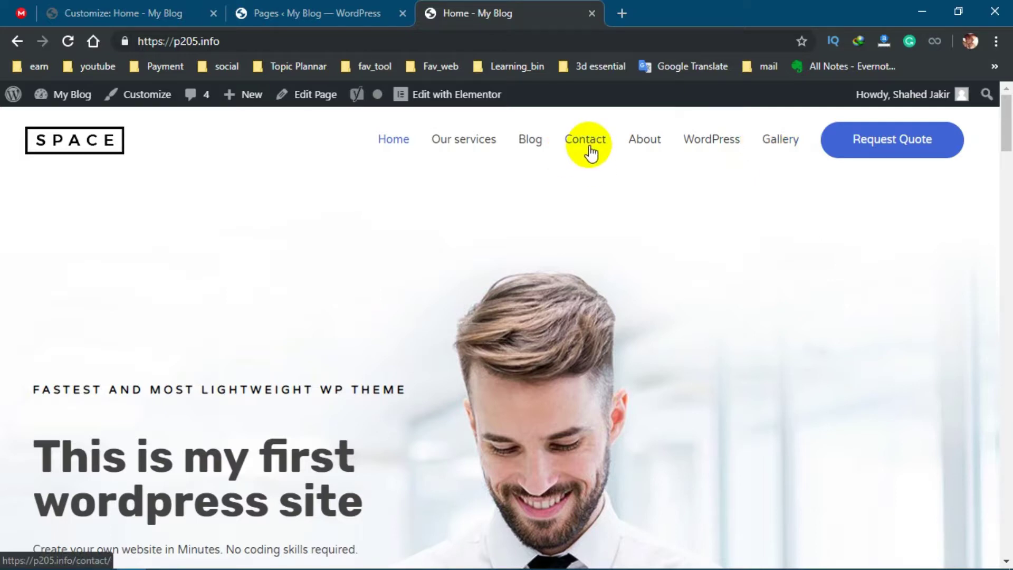
left_click(128, 14)
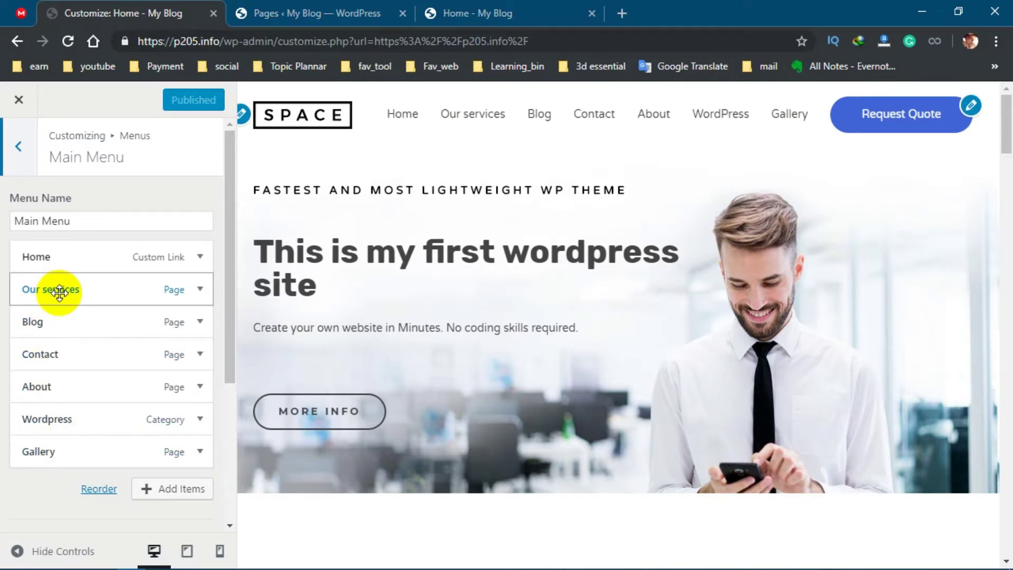
- Nest the Contact, About and Gallery items, in that order, as sub-items of Our services in Main Menu
left_click_drag(72, 356, 71, 314)
left_click_drag(71, 313, 95, 313)
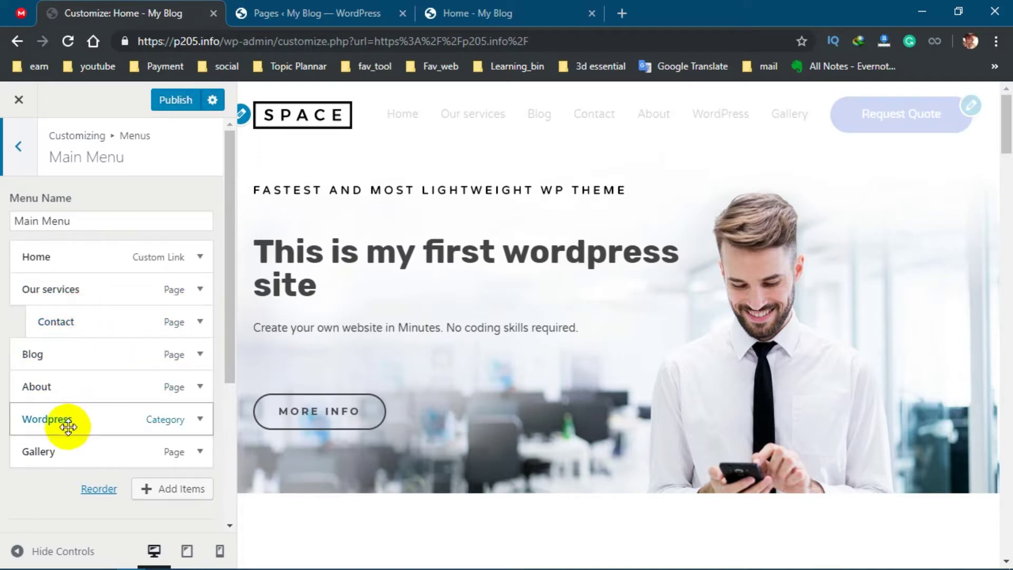
left_click_drag(63, 389, 69, 356)
left_click_drag(73, 455, 64, 387)
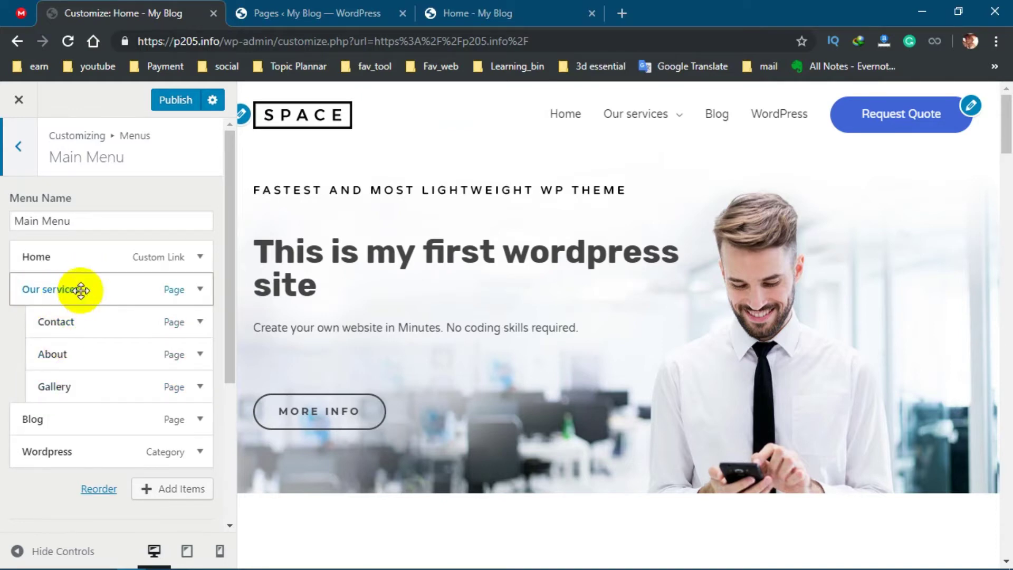
mouse_move(667, 118)
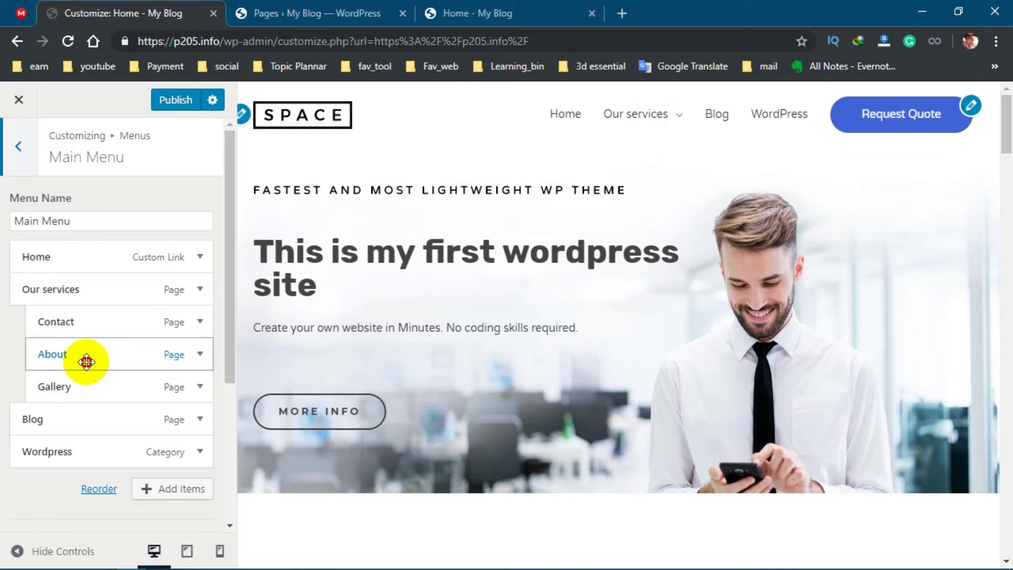
- Move About below Gallery as the last sub-item of Our services, and publish the customizer changes
left_click_drag(86, 361, 65, 401)
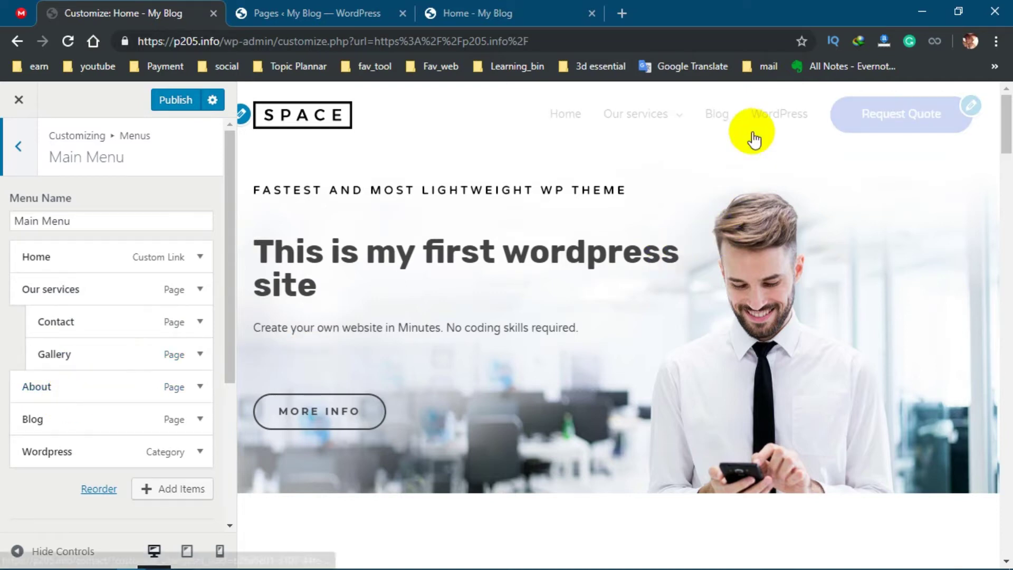
mouse_move(598, 123)
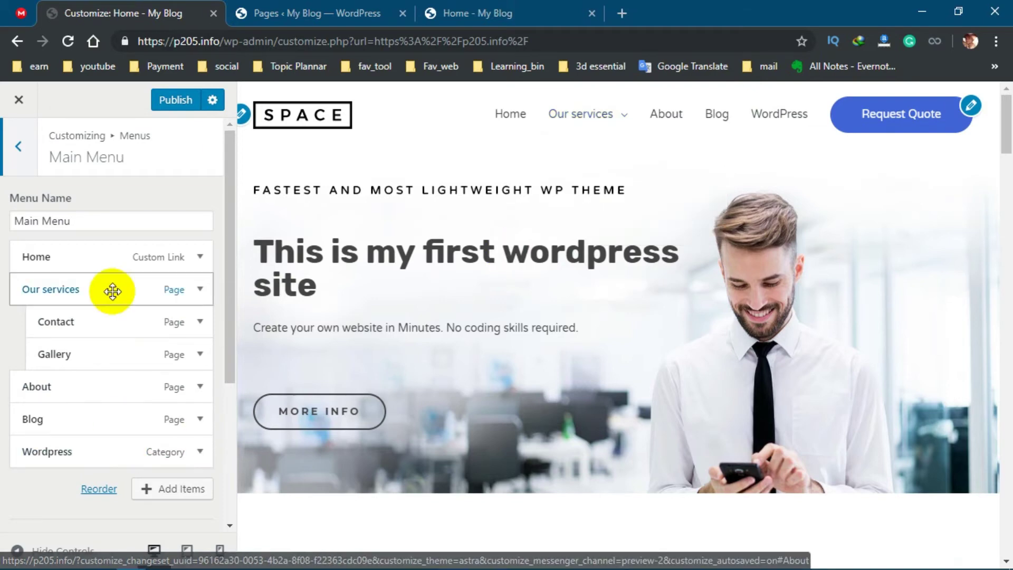
left_click_drag(29, 387, 50, 388)
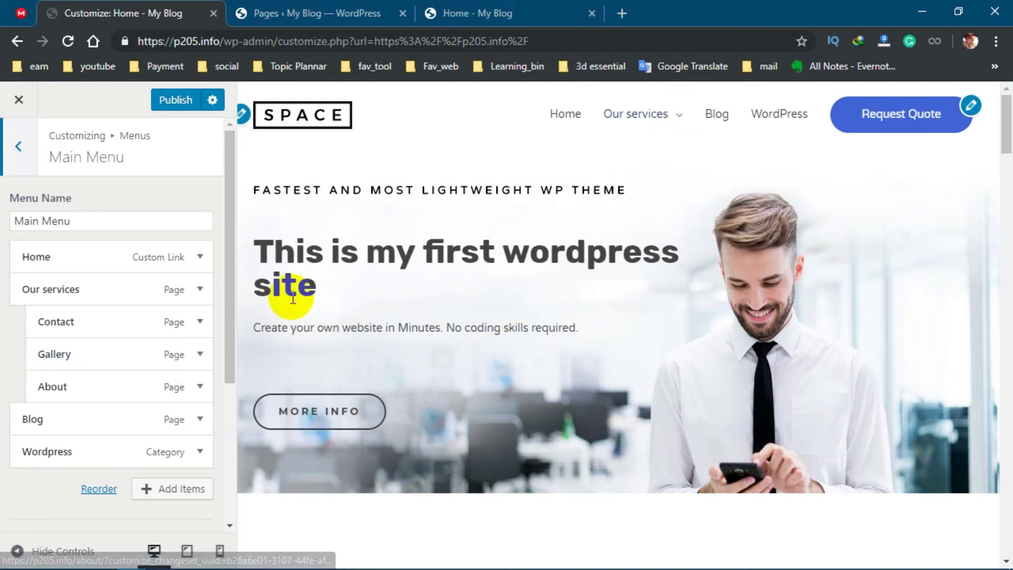
left_click(177, 102)
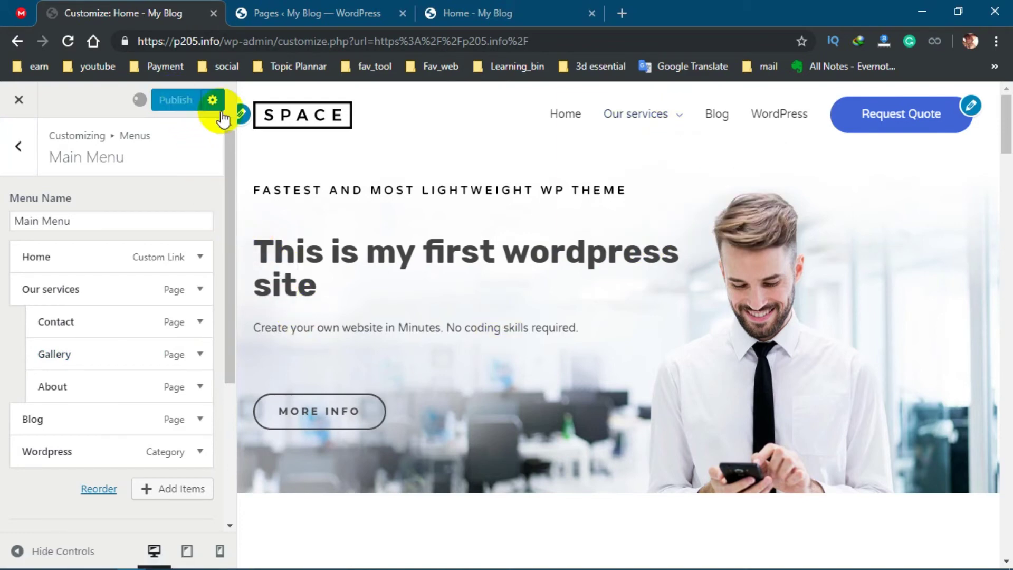